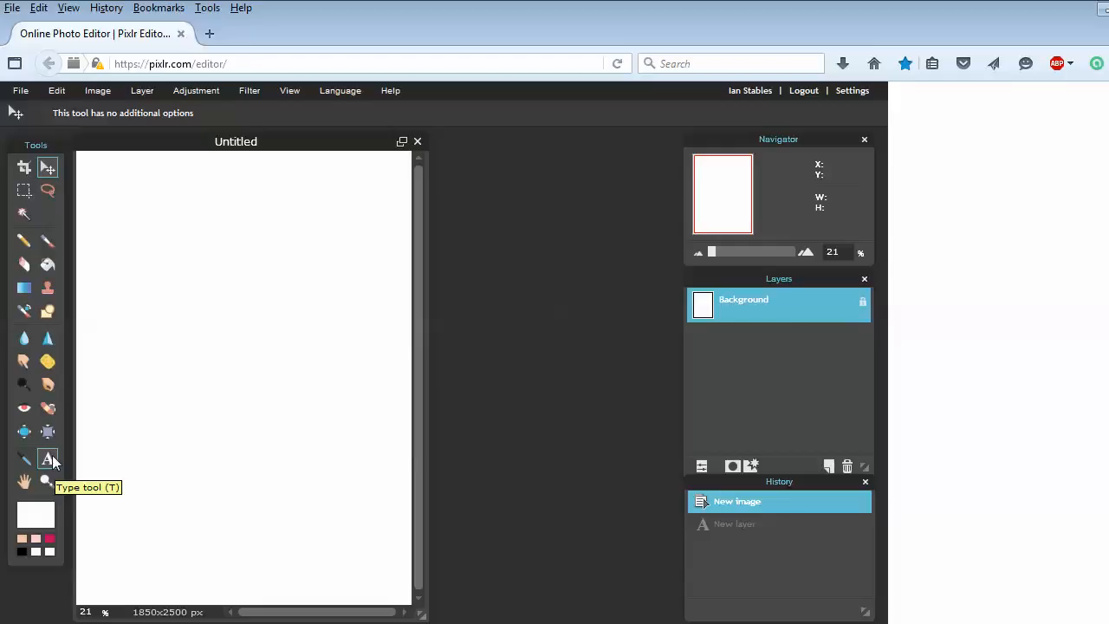
Start a new text layer, Layer 2, with the Type tool near the canvas top-left
click(49, 459)
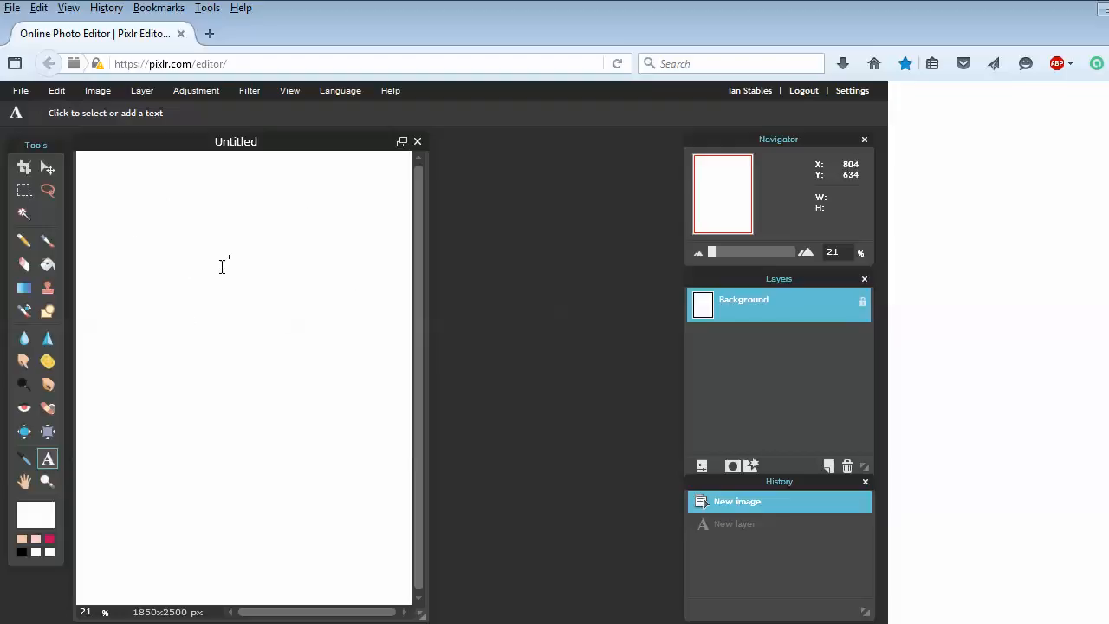
click(149, 260)
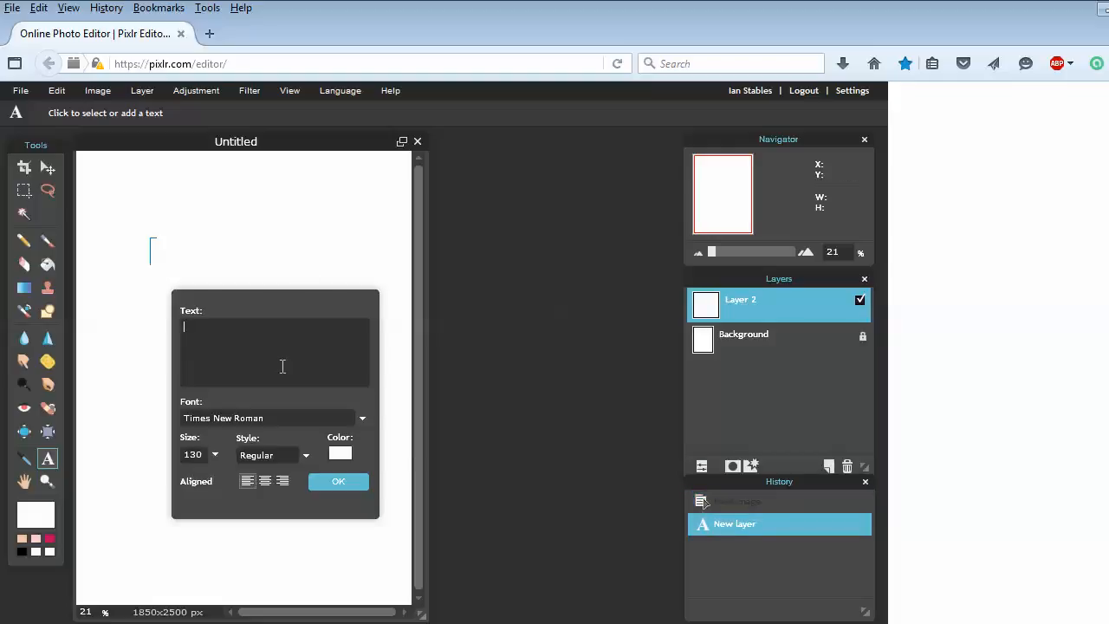
Move the Text dialog beside the canvas and set centred alignment and Bold style
drag(312, 305, 585, 167)
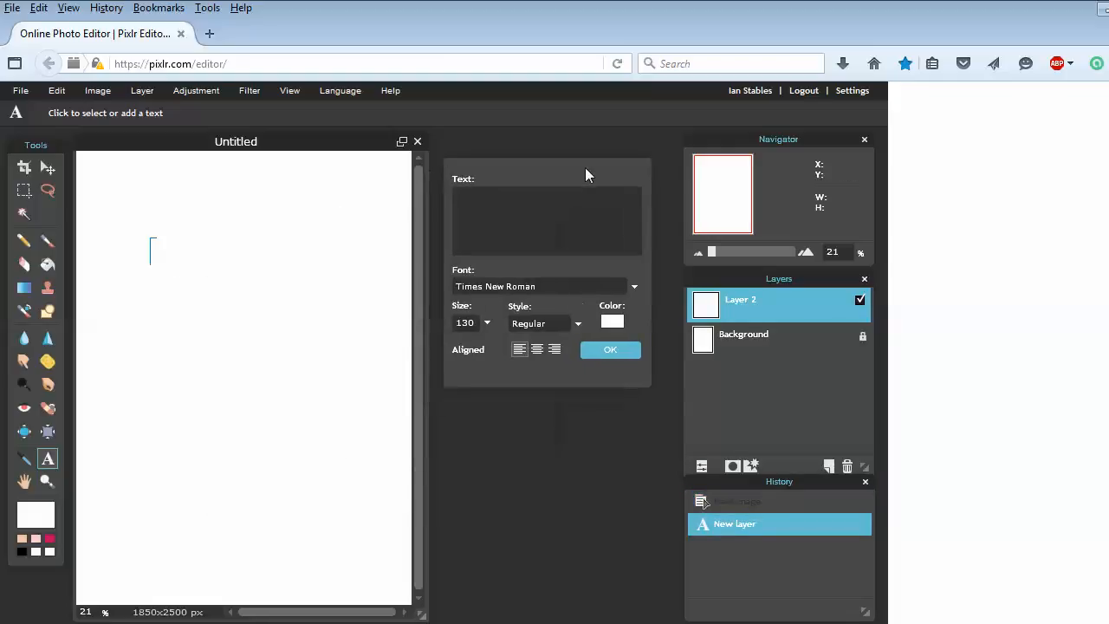
click(462, 199)
click(577, 323)
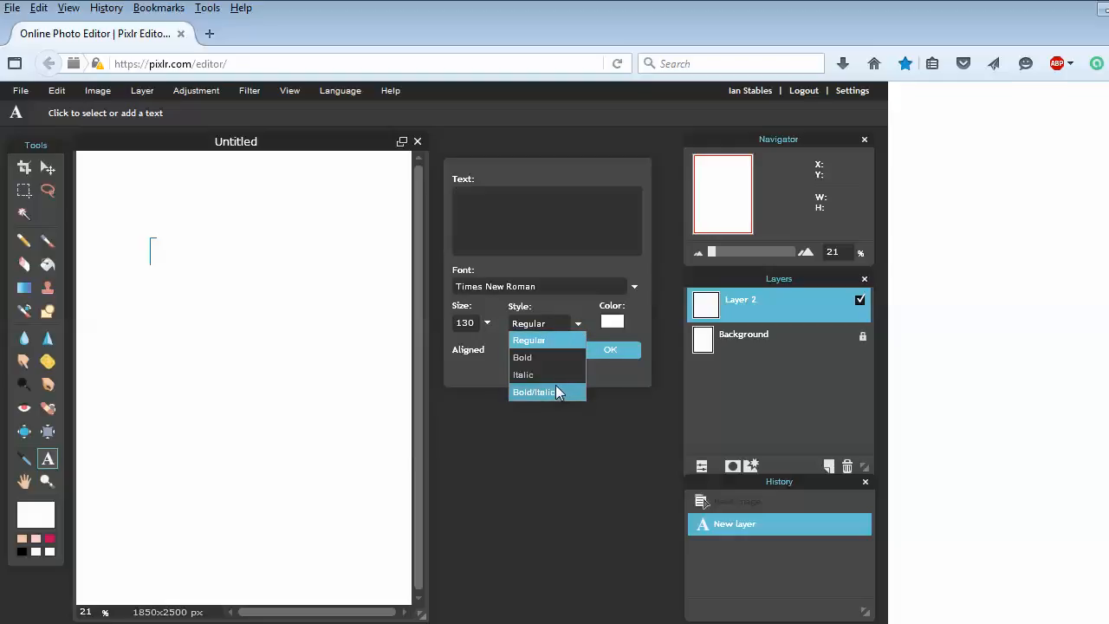
click(591, 310)
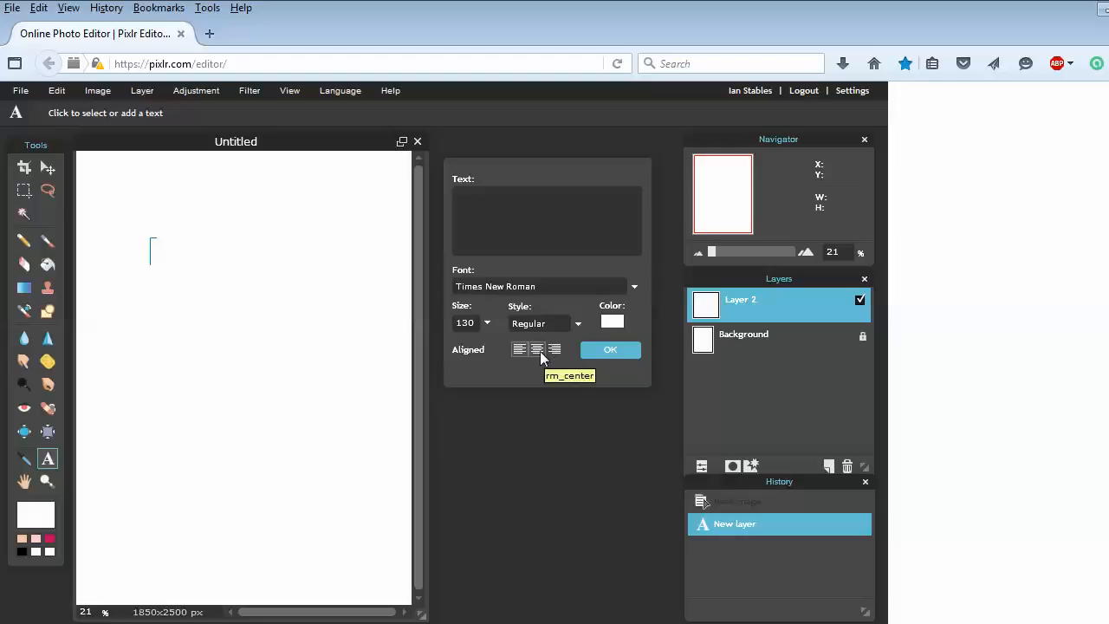
click(539, 351)
click(544, 327)
click(540, 360)
Change the text colour from white to black (#000000)
click(611, 321)
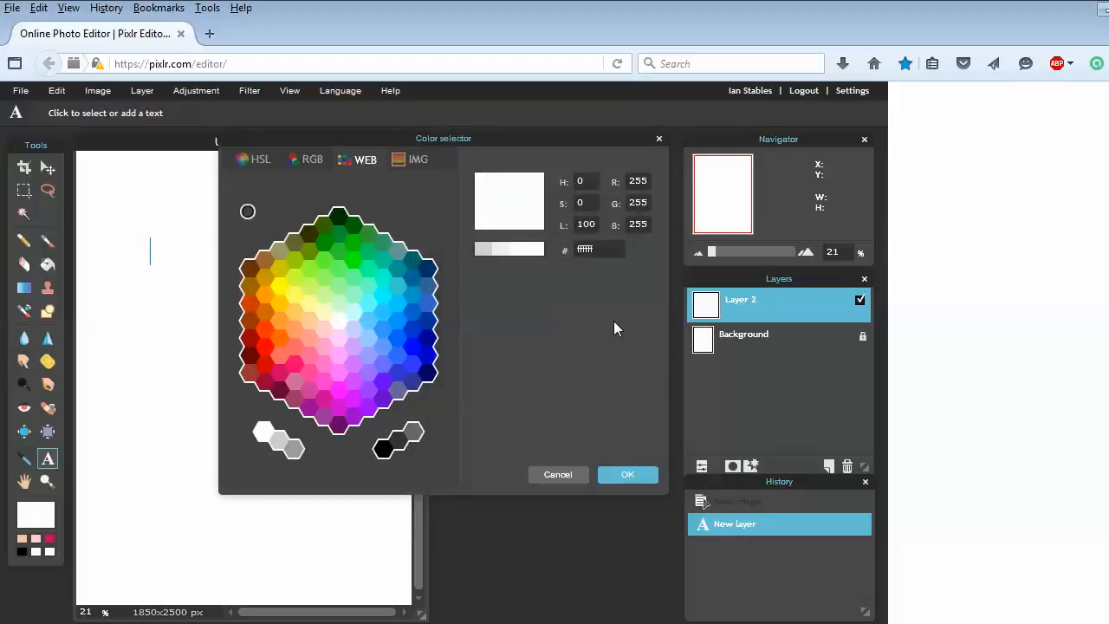
click(383, 448)
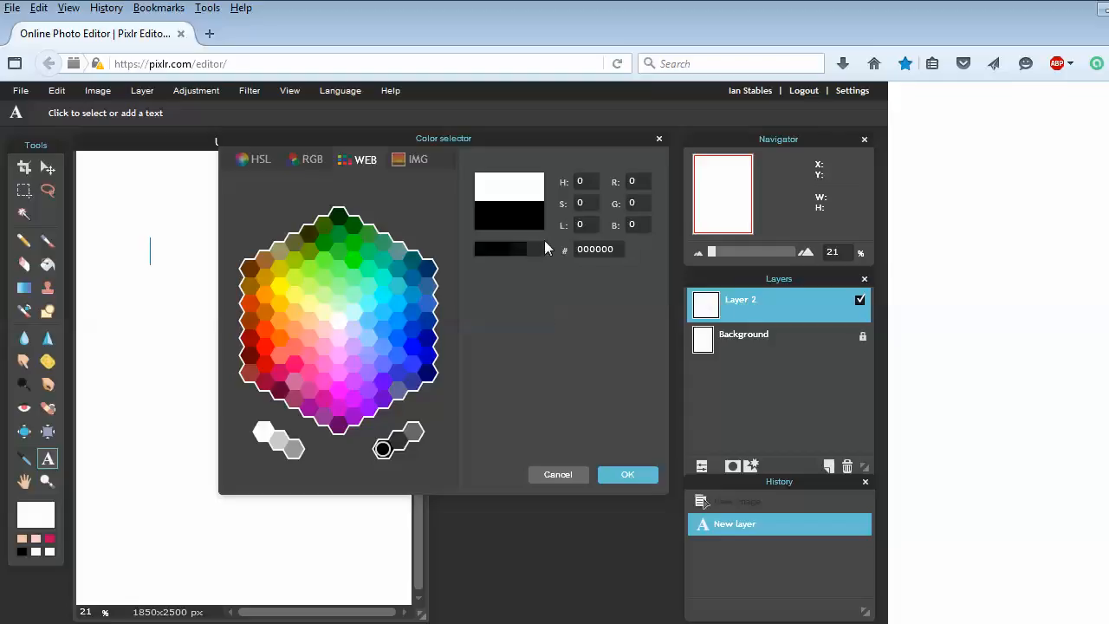
click(617, 473)
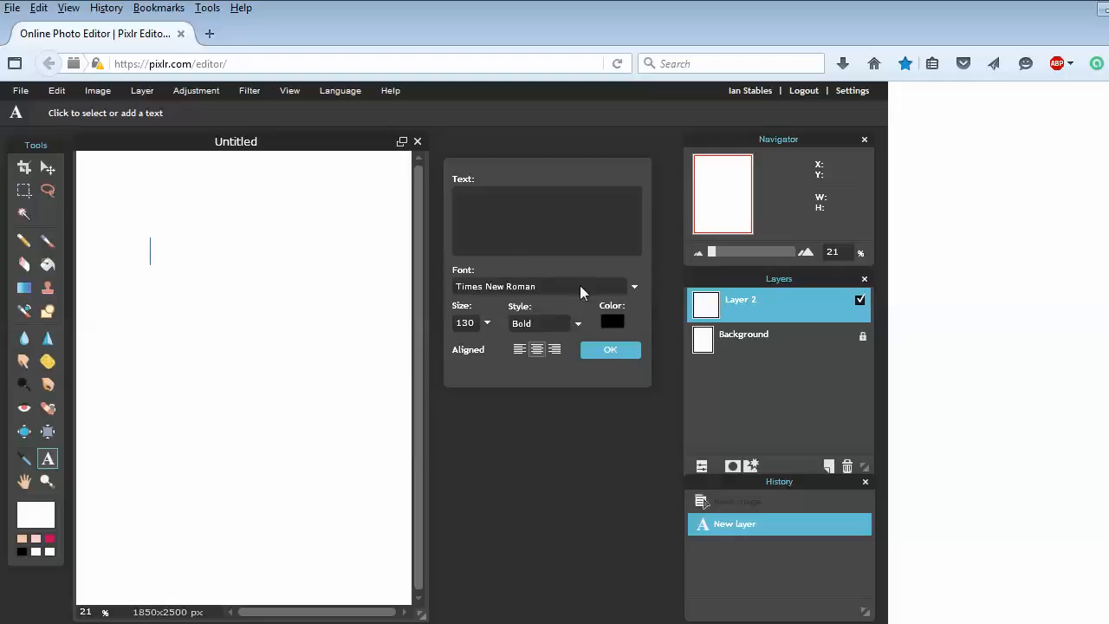
click(632, 287)
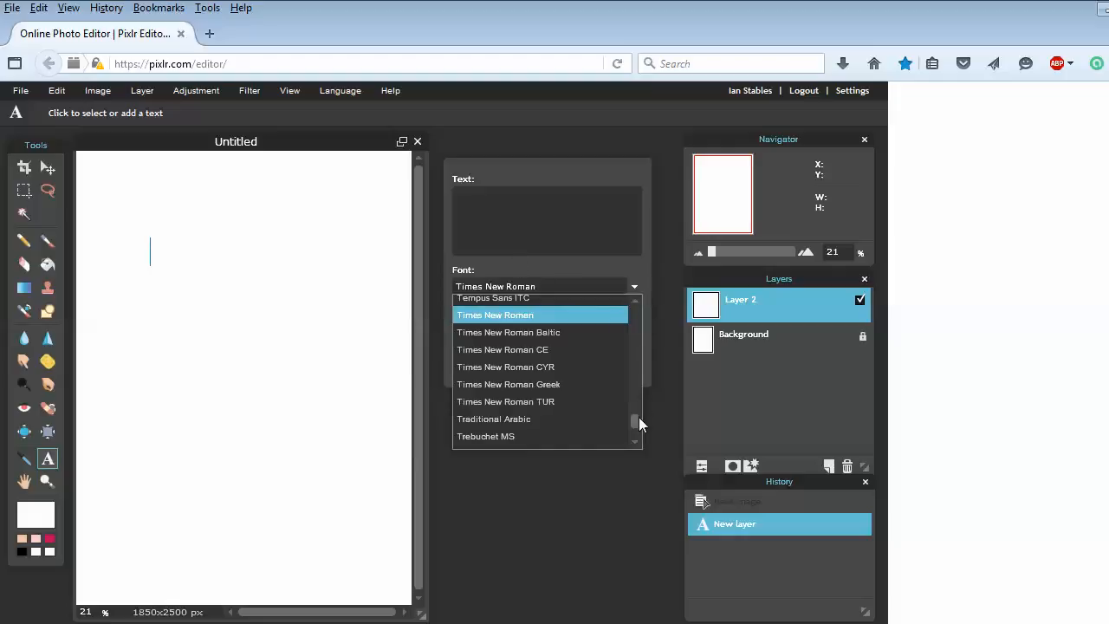
drag(636, 420, 623, 383)
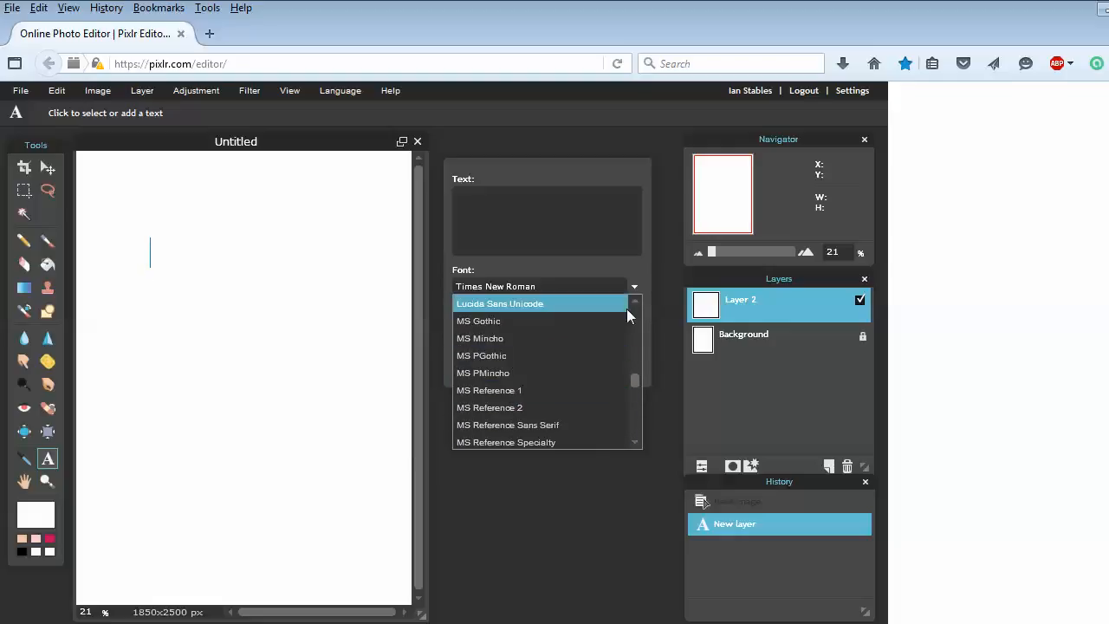
click(622, 268)
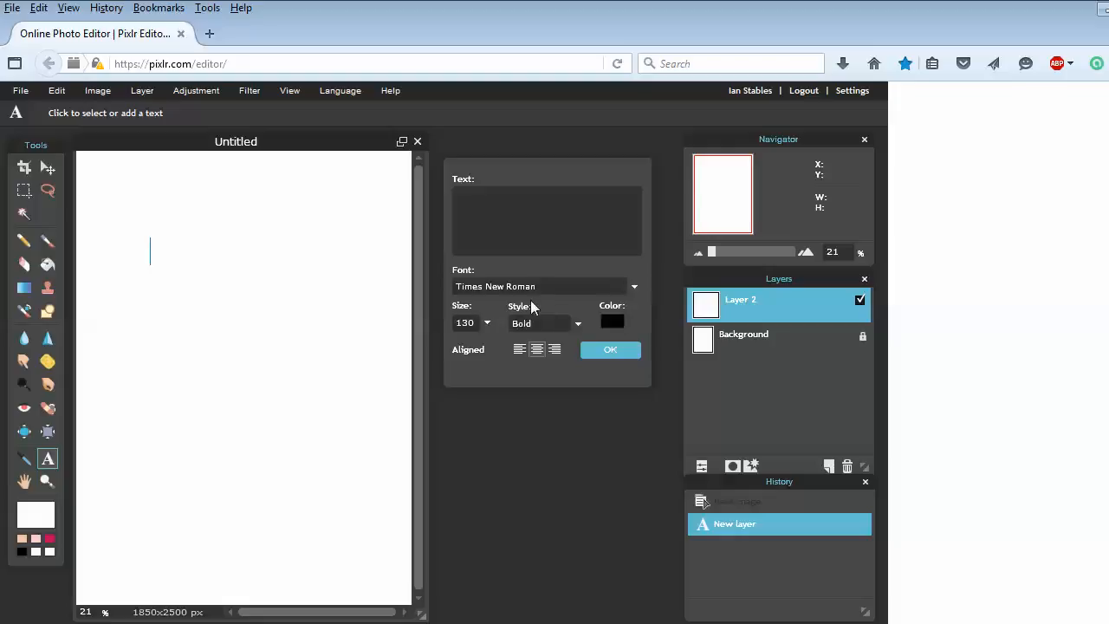
click(488, 323)
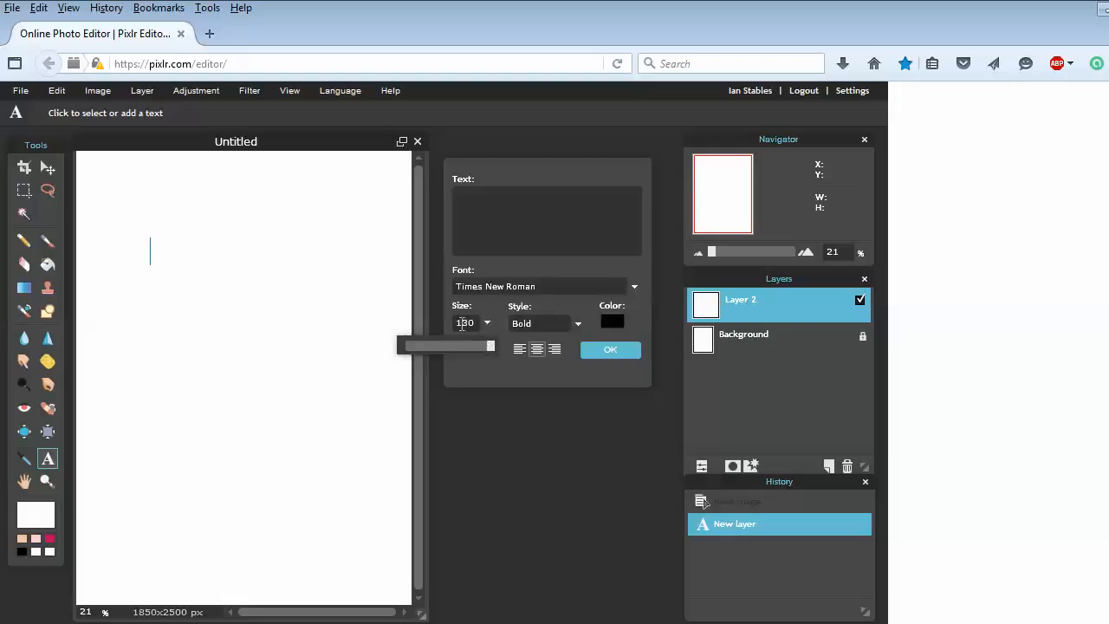
click(472, 322)
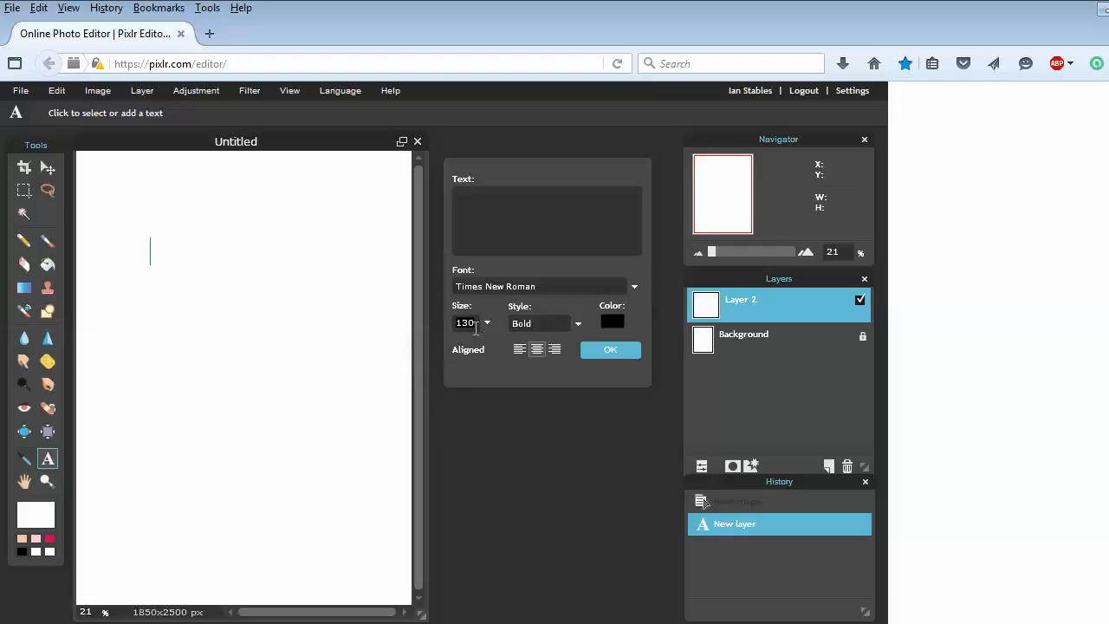
click(488, 323)
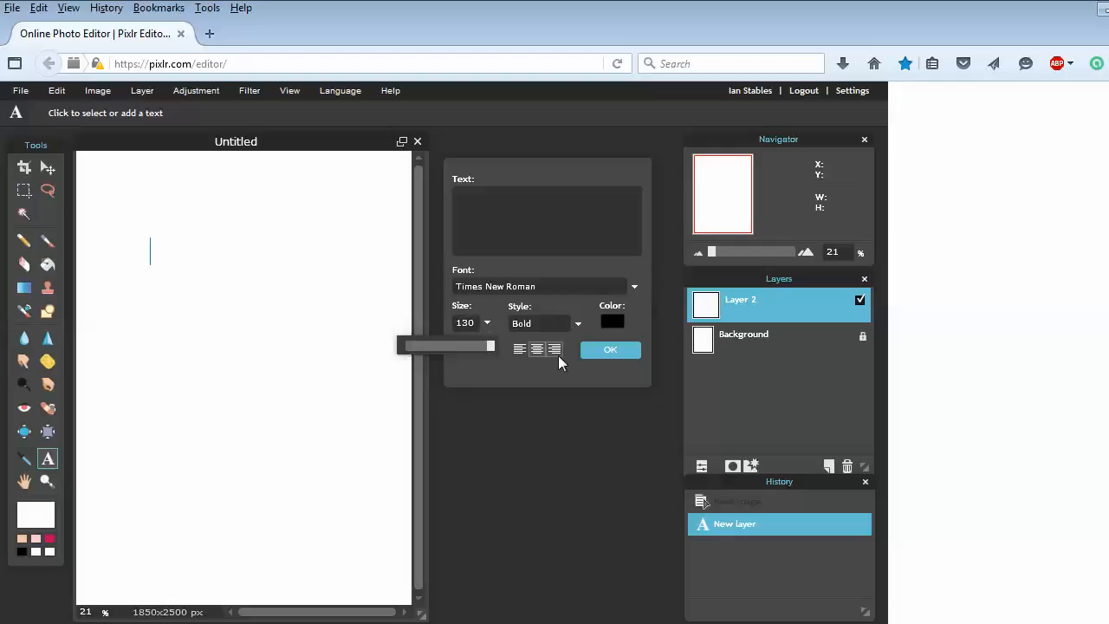
click(573, 379)
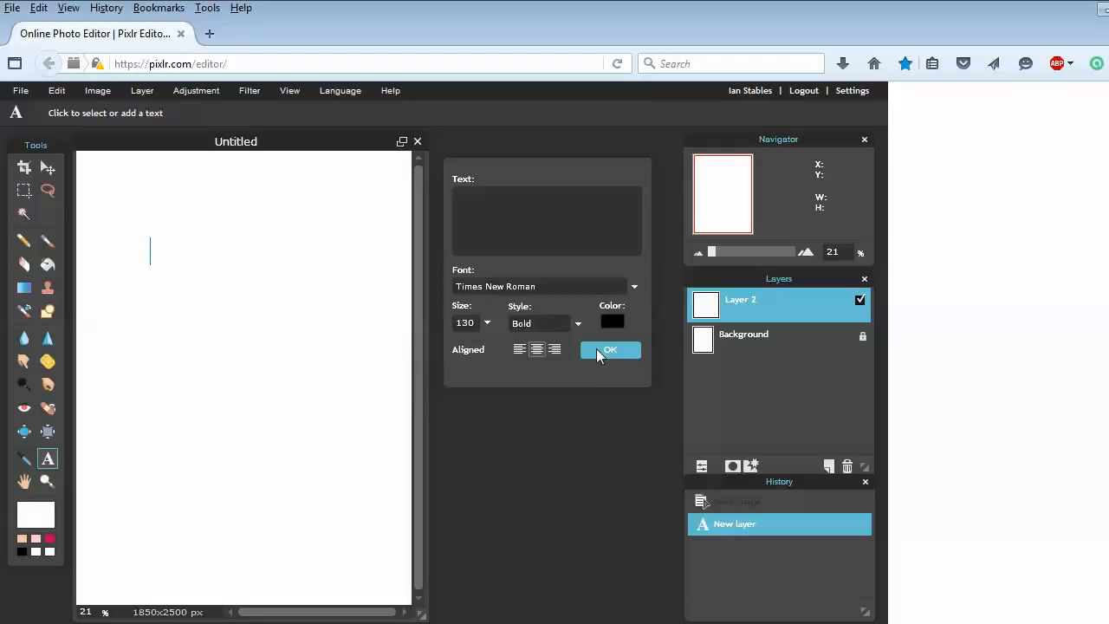
Enter the word 'text' and drag it toward the top centre of the page
click(577, 225)
text(text)
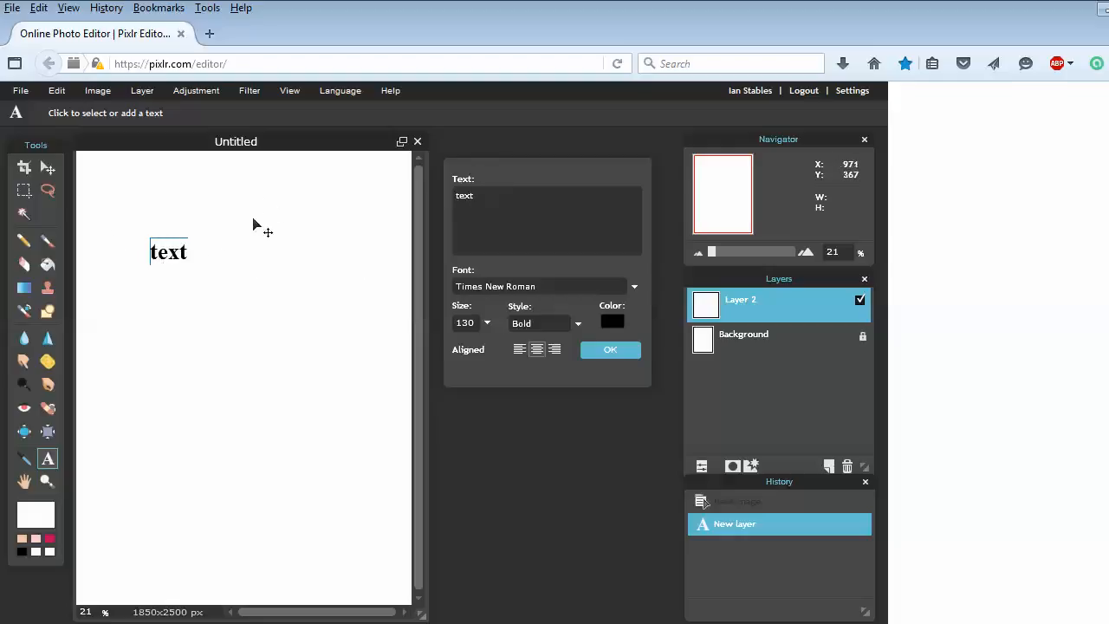
drag(178, 251, 232, 264)
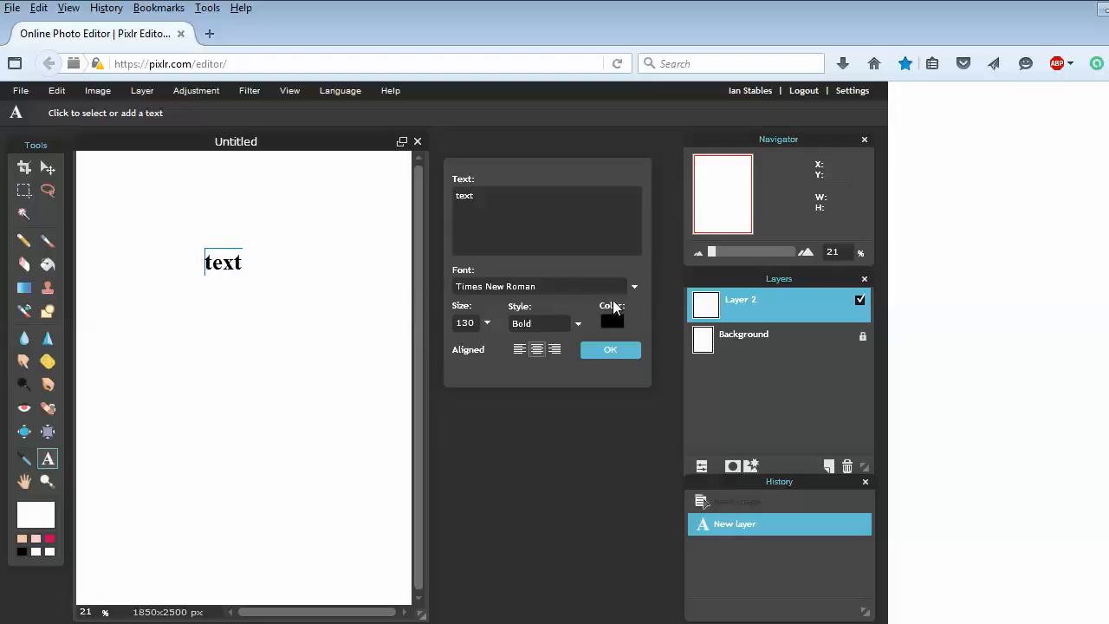
Browse the font list, keep Times New Roman, and commit the bold black word
click(627, 291)
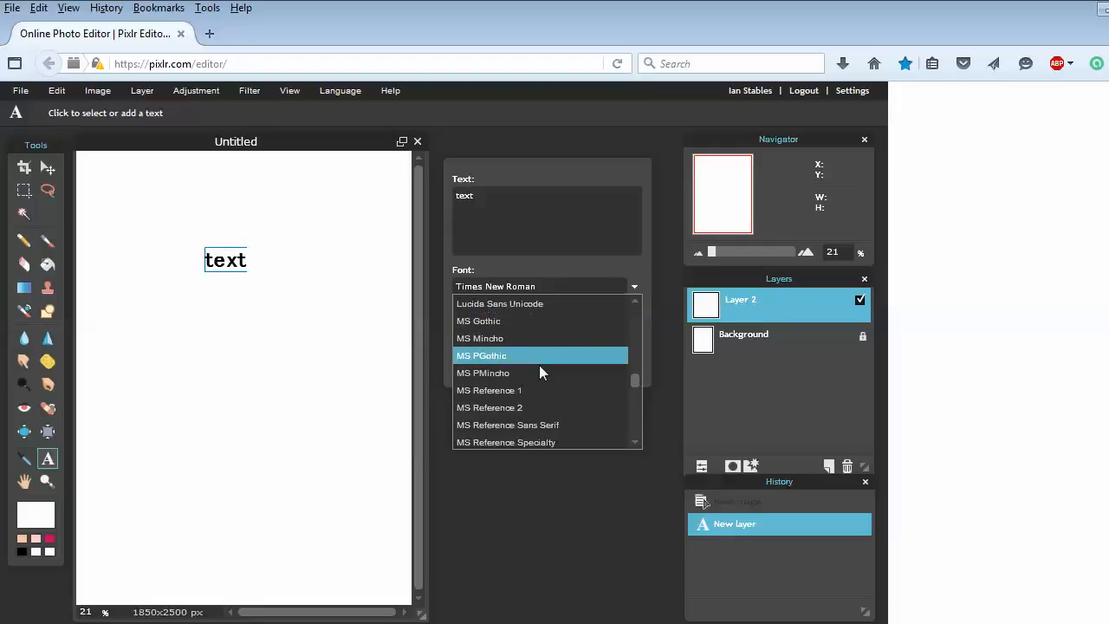
drag(635, 379, 629, 356)
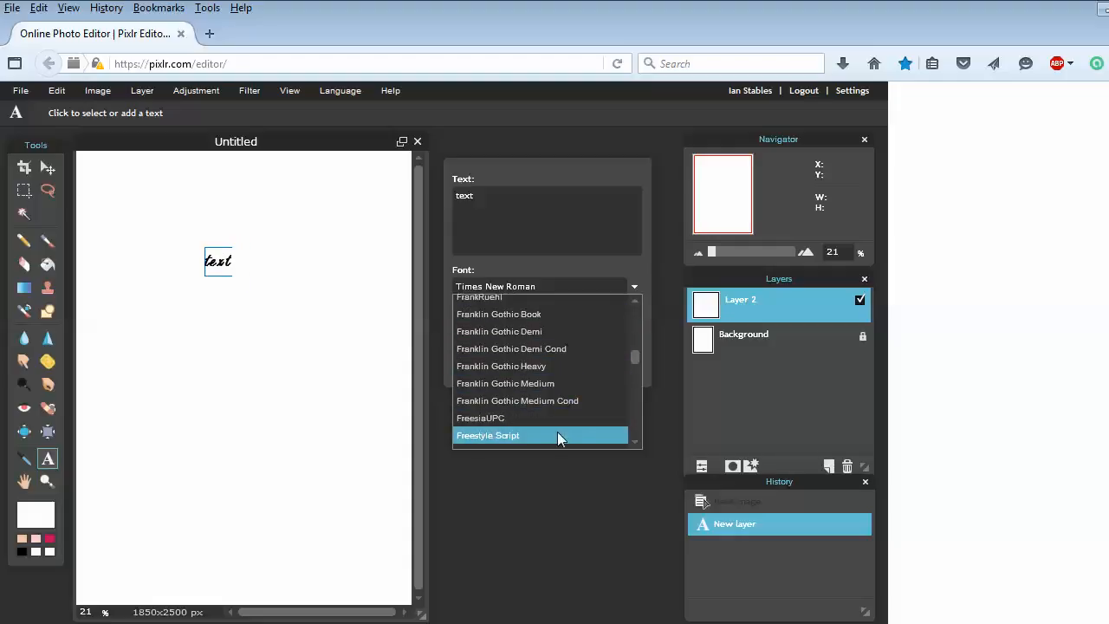
drag(632, 358, 634, 370)
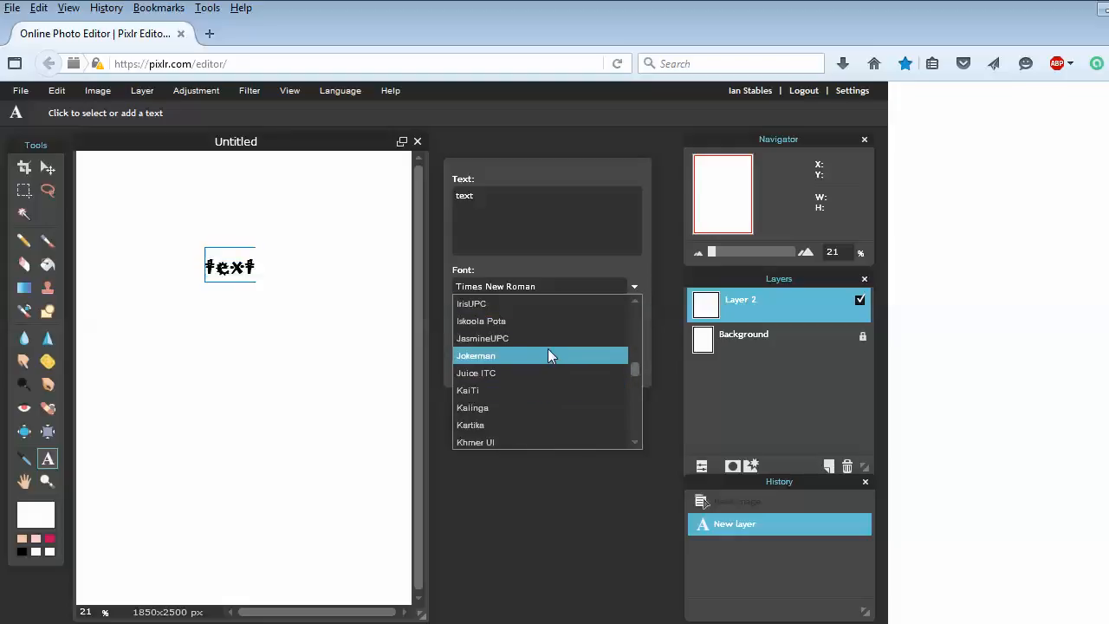
click(607, 279)
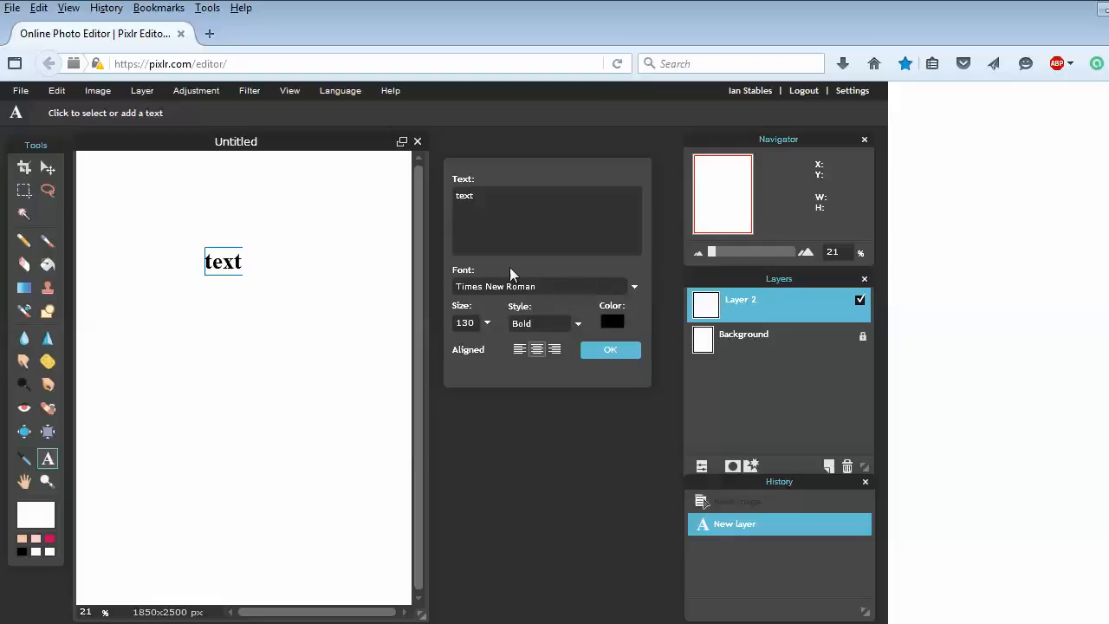
click(609, 350)
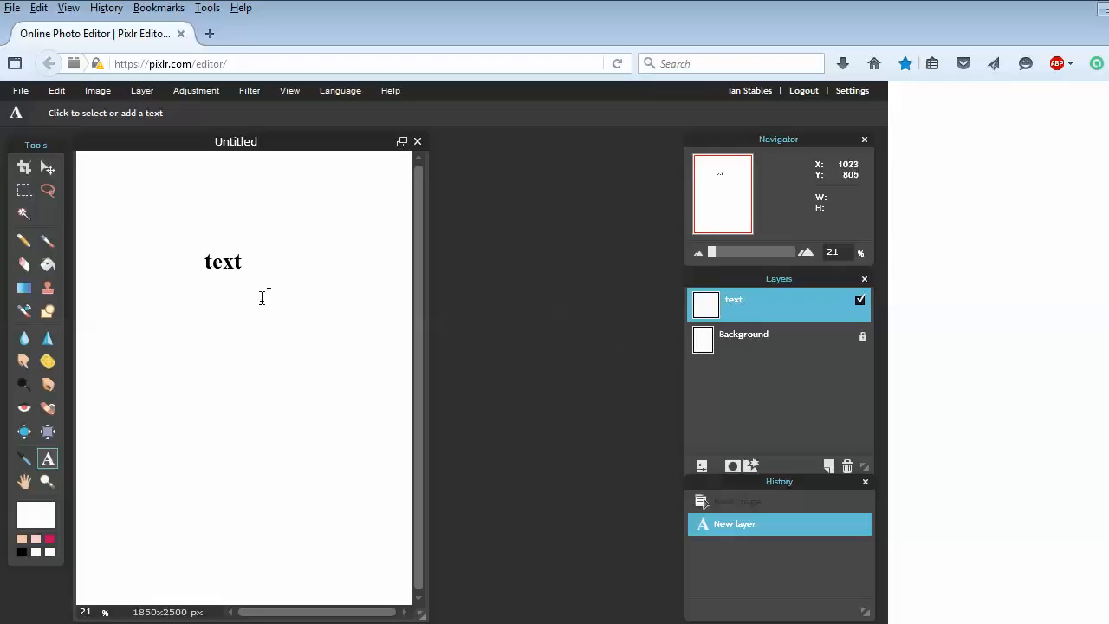
Select Background, reselect the 'text' layer, then open the Image menu
click(733, 337)
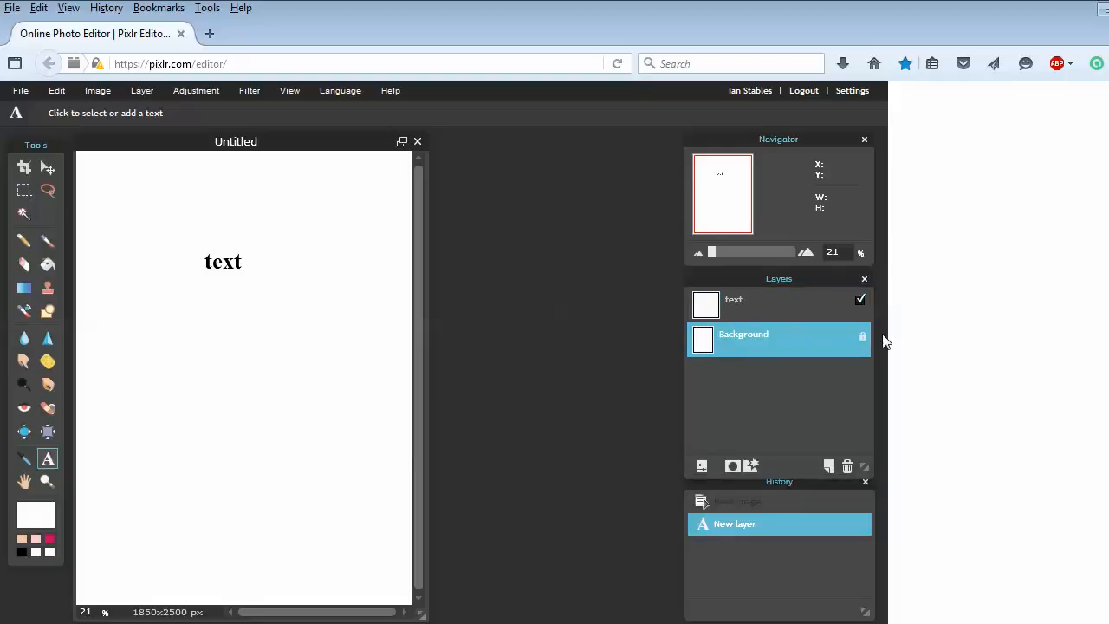
click(728, 312)
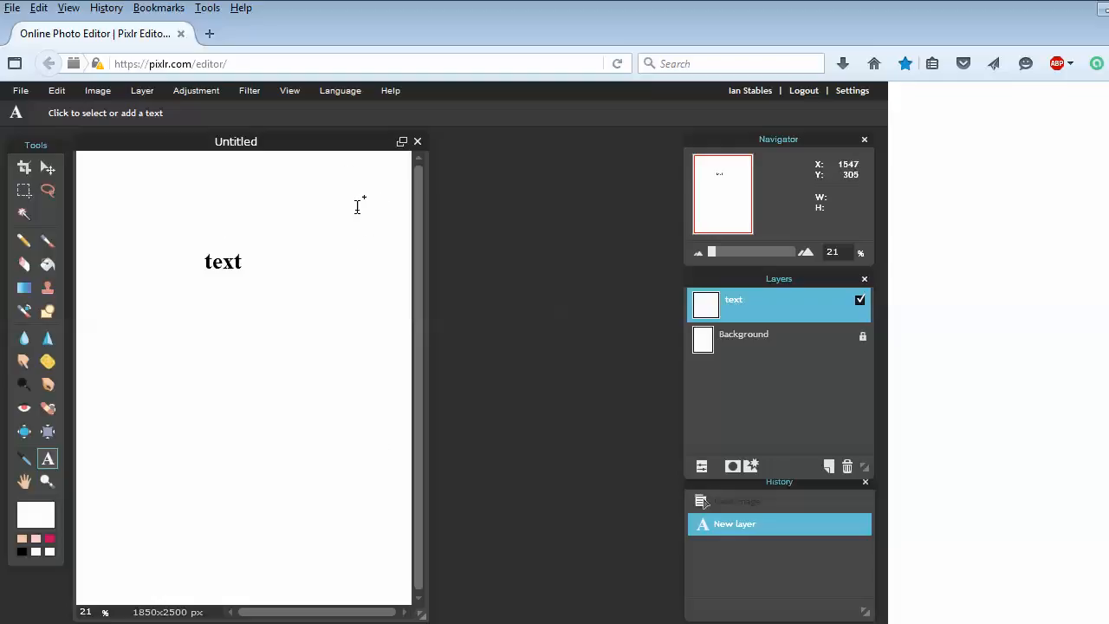
click(105, 92)
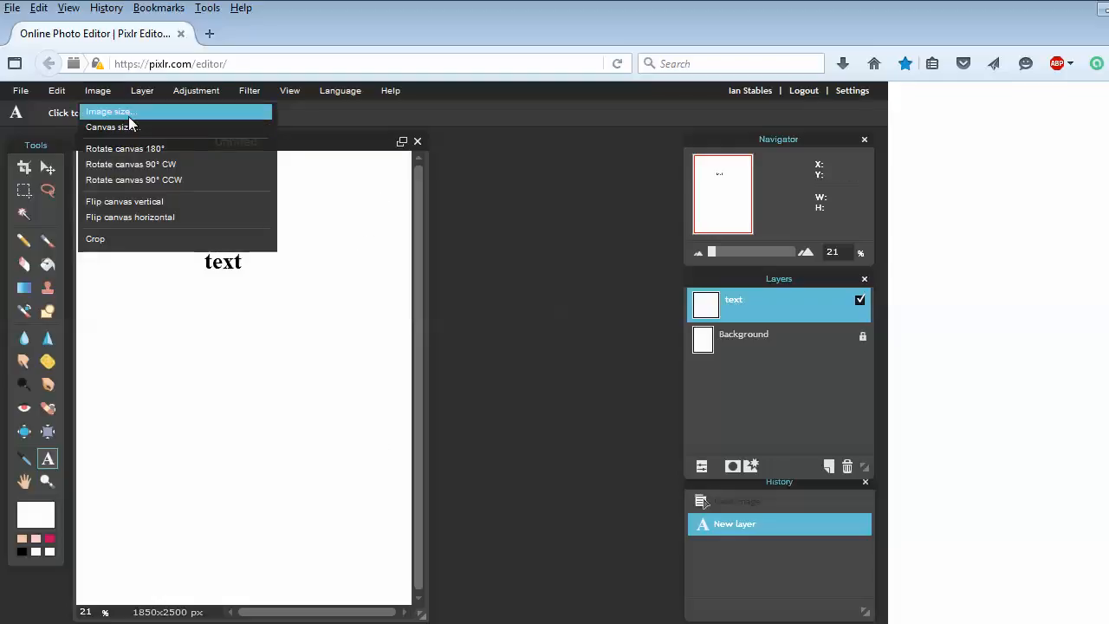
click(112, 111)
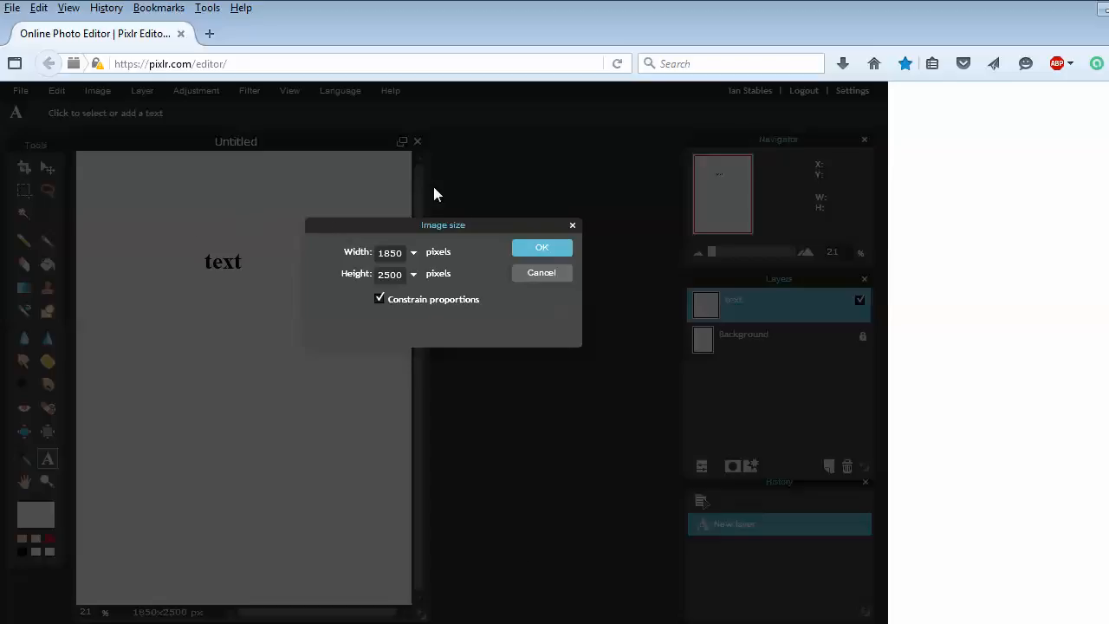
click(541, 273)
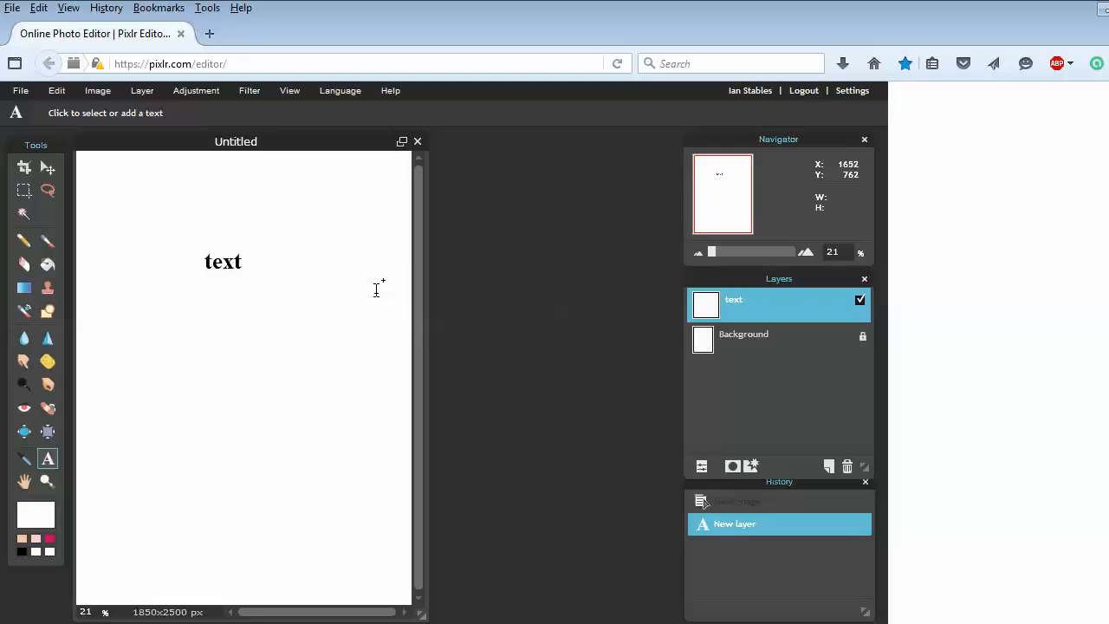
Rasterize the 'text' layer with Layer > Rasterize layer
click(144, 91)
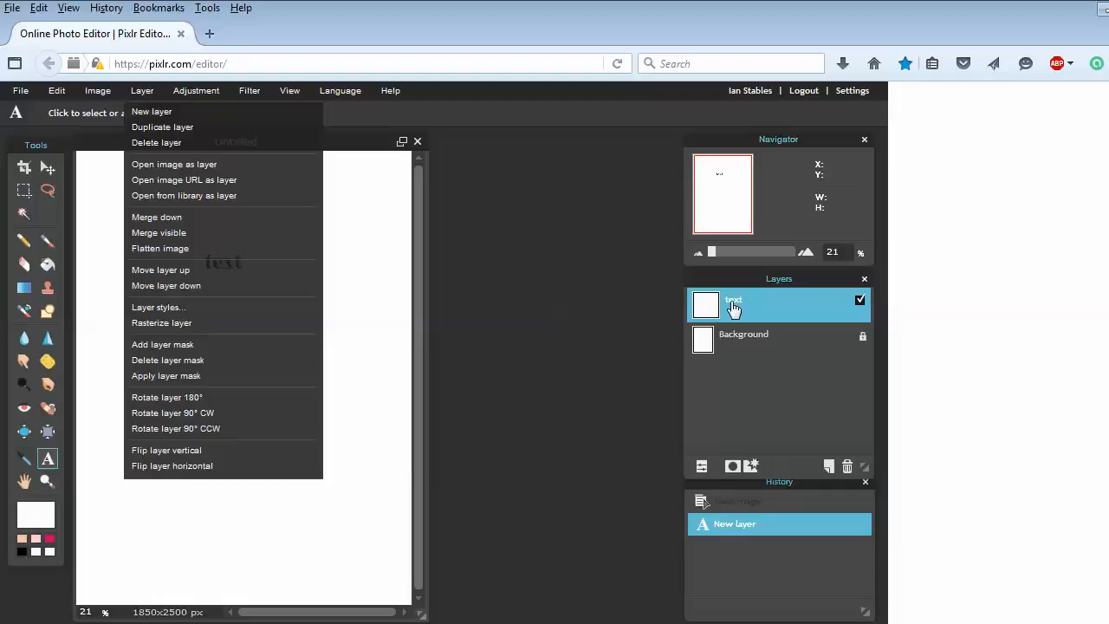
click(227, 325)
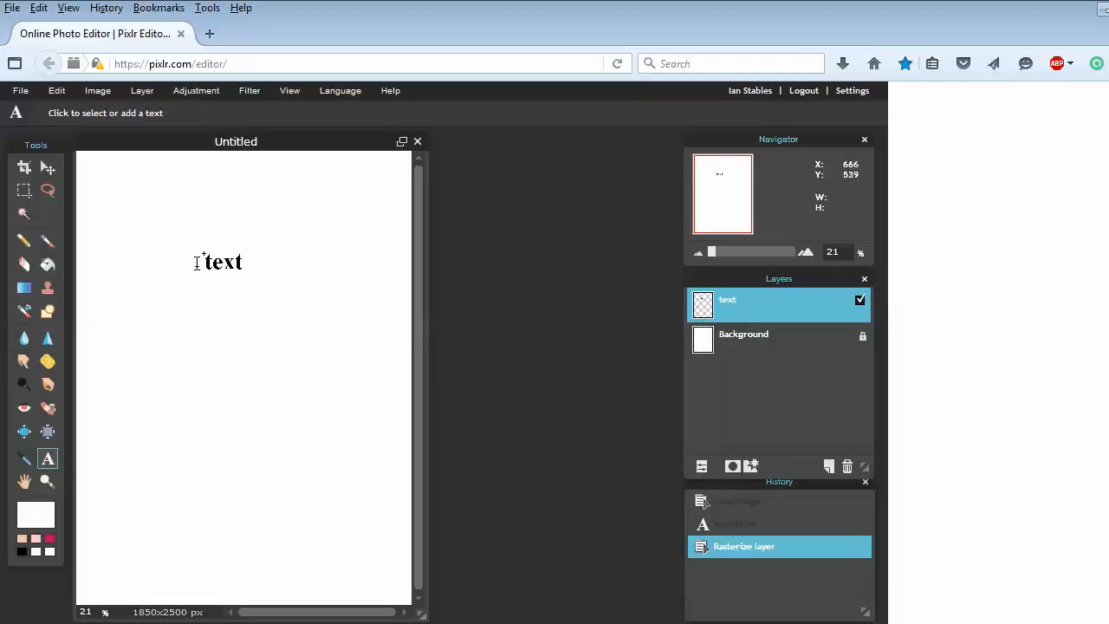
click(63, 94)
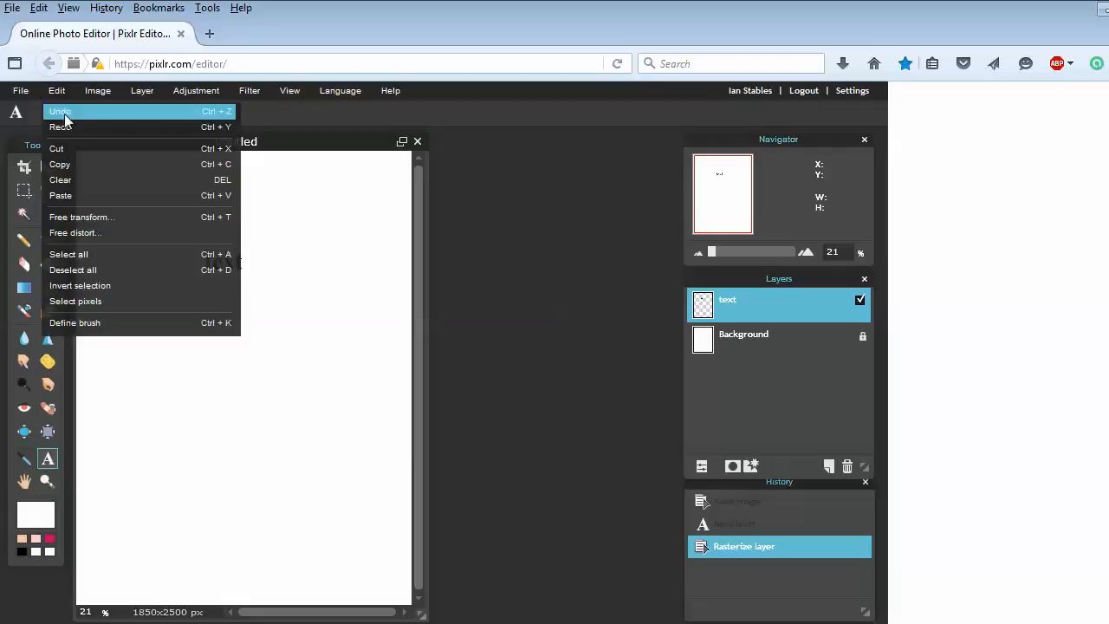
Free-transform the word, enlarging it across the canvas top and nudging it right and down
click(126, 220)
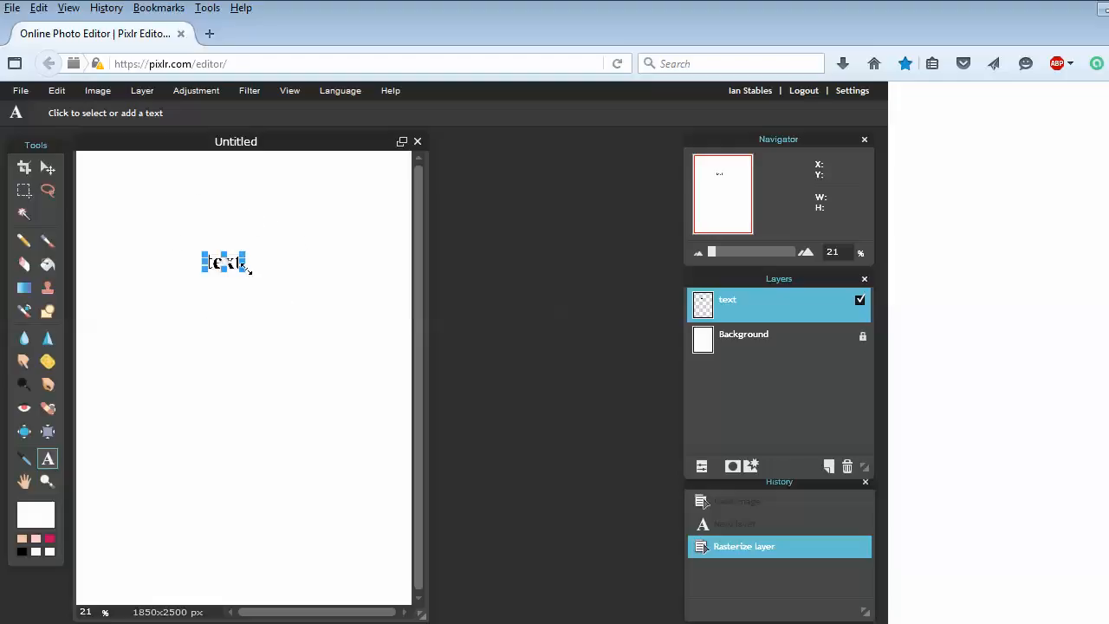
drag(247, 271, 356, 327)
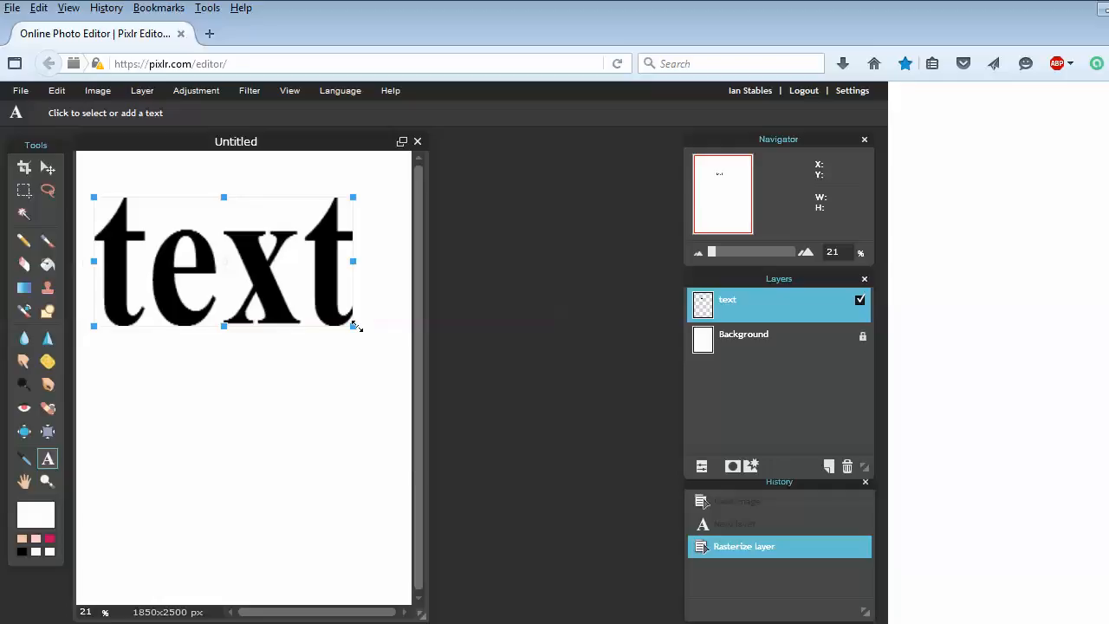
mouse_move(300, 294)
mouse_down()
mouse_move(288, 299)
mouse_move(305, 296)
mouse_up()
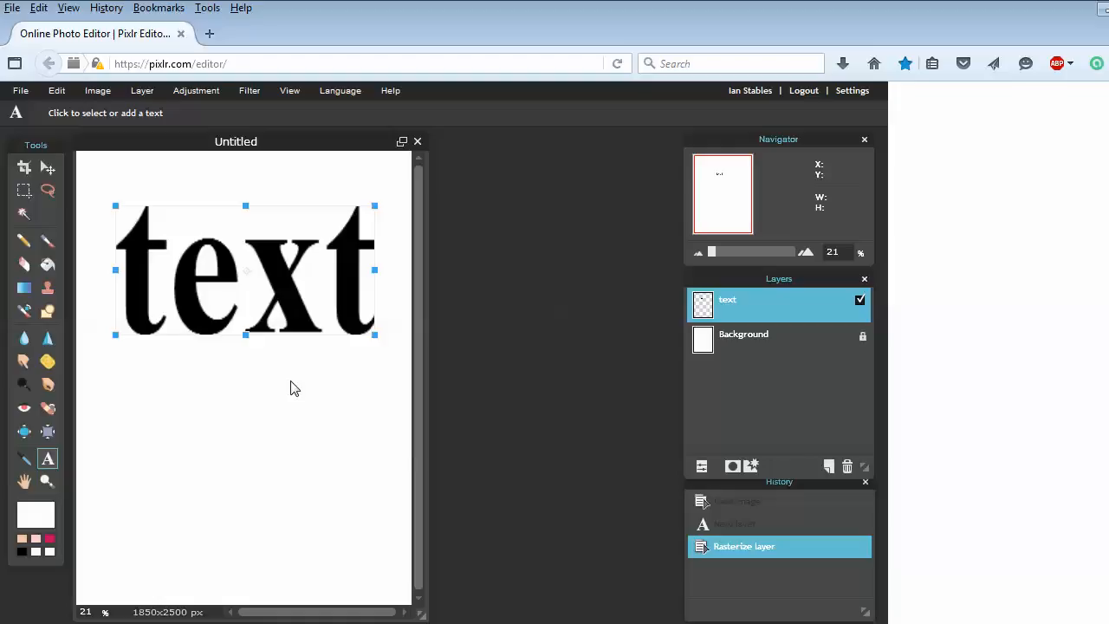
click(315, 399)
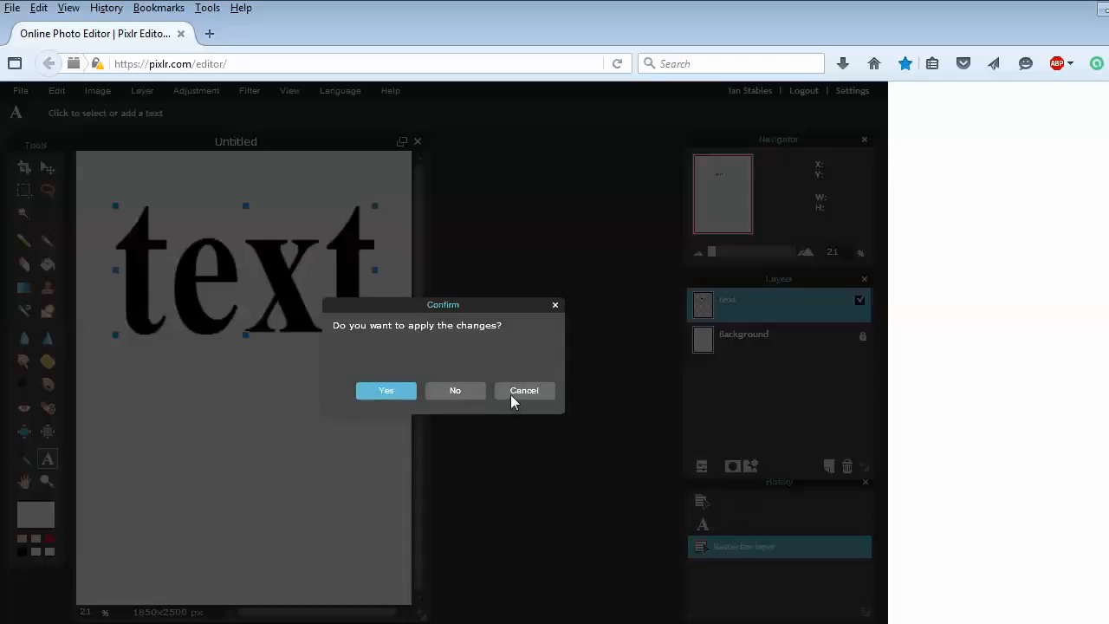
Apply the transform, then nudge the enlarged word slightly right with the Move tool
click(381, 392)
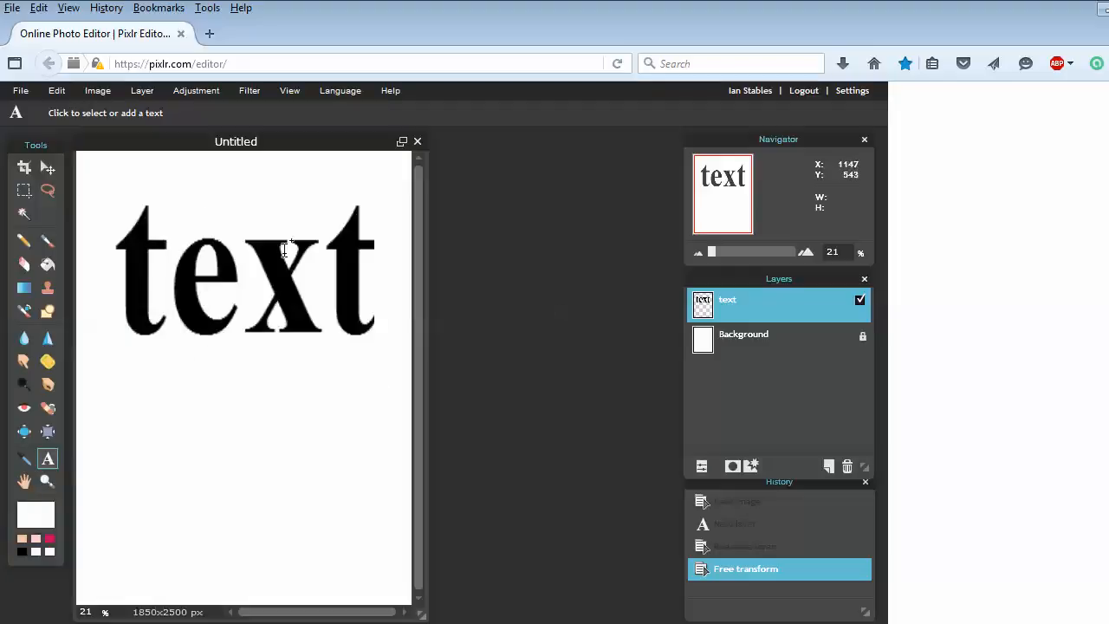
click(48, 167)
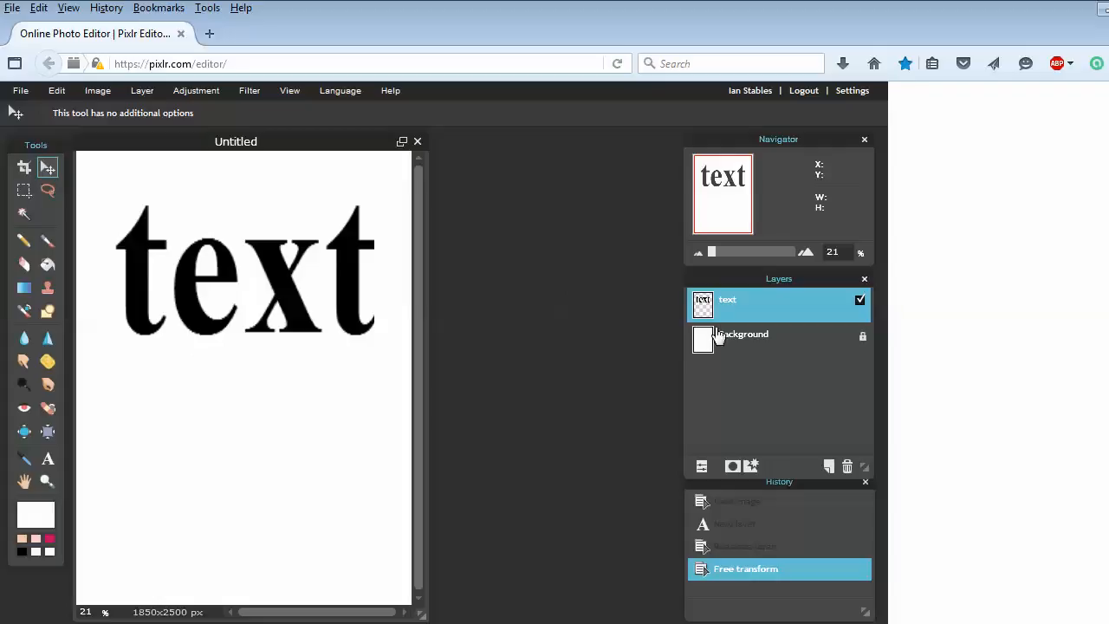
mouse_move(334, 381)
mouse_down()
mouse_move(310, 417)
mouse_move(298, 404)
mouse_move(334, 383)
mouse_up()
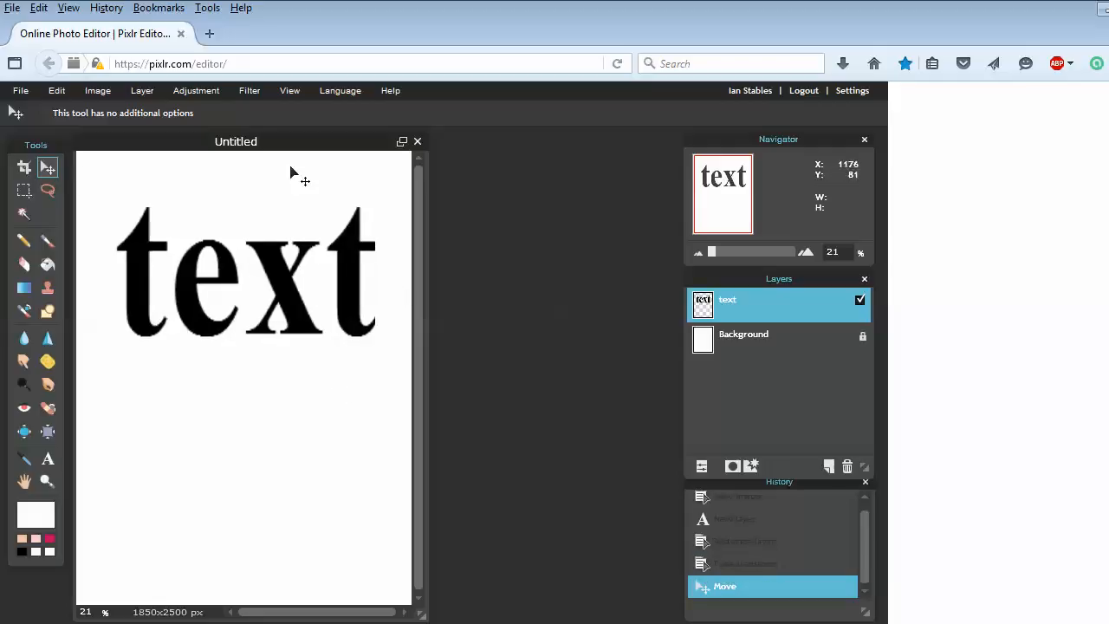